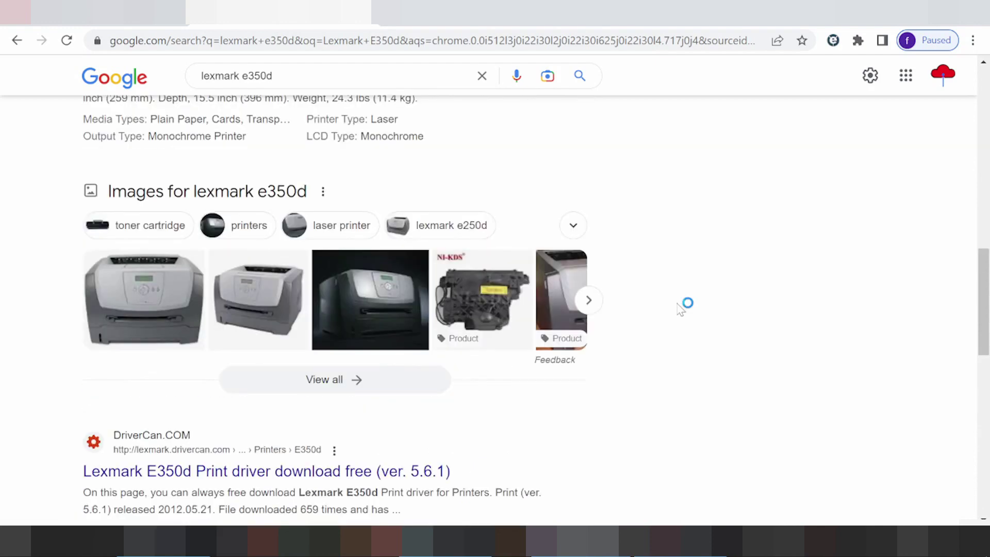
scroll(681, 309, up, 8)
Search Google for 'lexmark e350d driver download' and return to the top official Lexmark E350d result
click(330, 76)
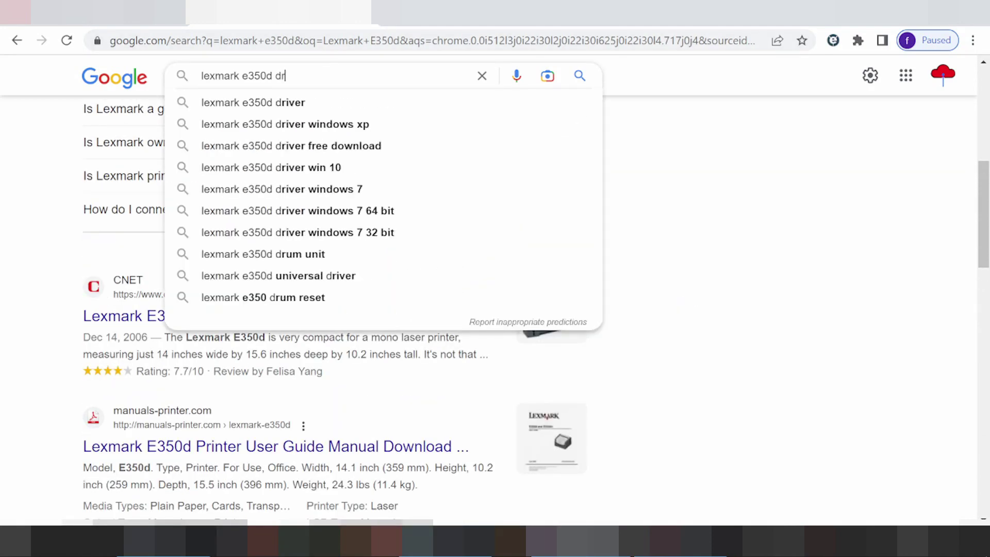
text(driver down)
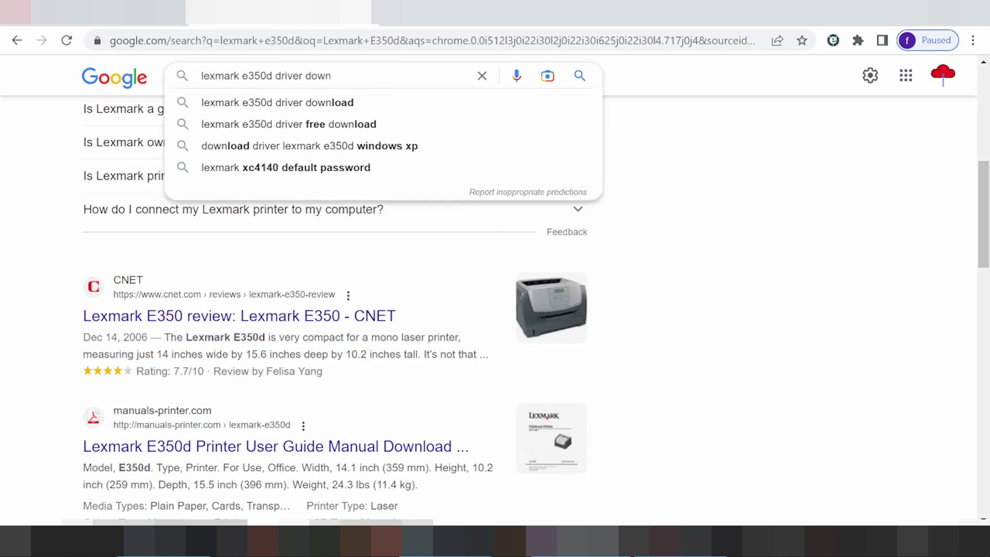
text(load)
key(Return)
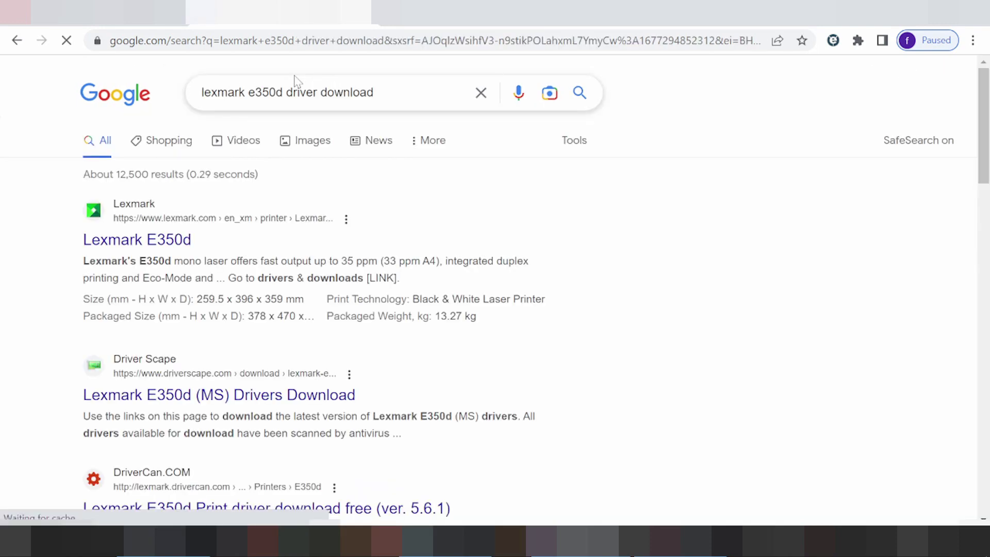
scroll(297, 87, down, 1)
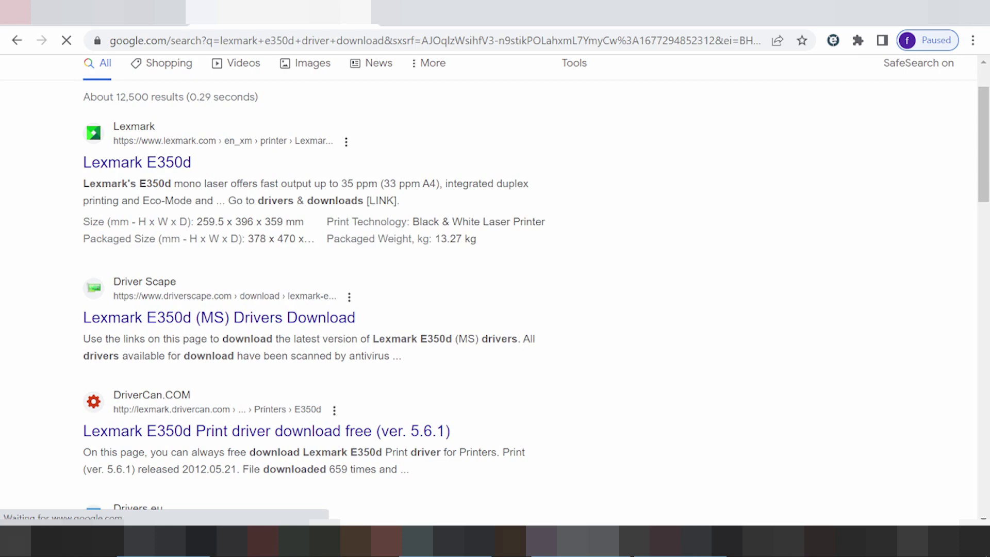
scroll(608, 205, down, 6)
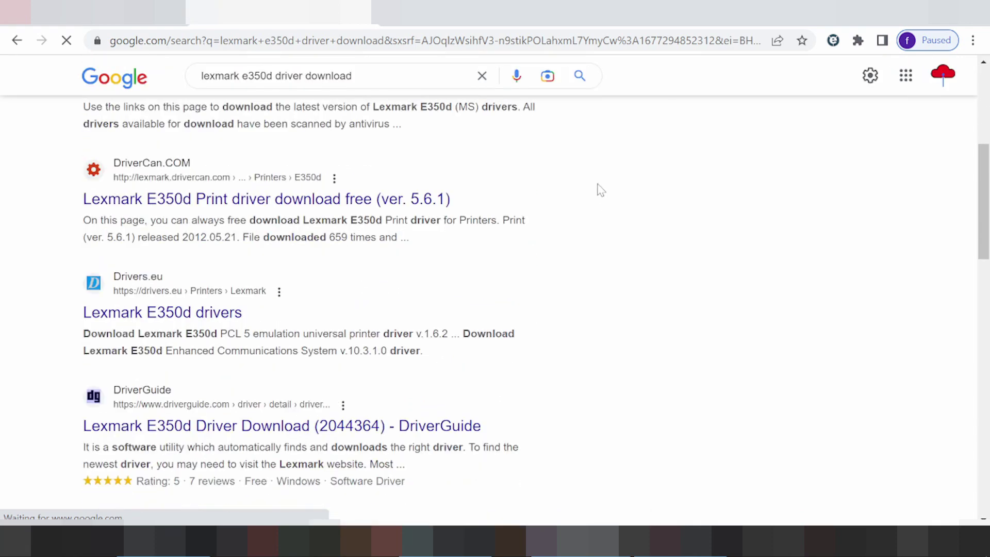
scroll(601, 191, down, 1)
scroll(601, 191, down, 6)
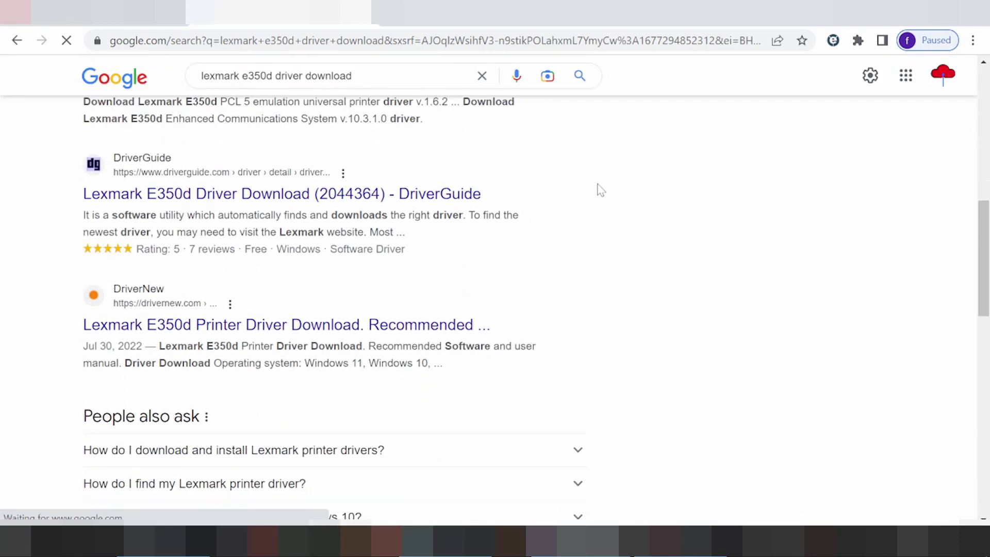
scroll(601, 204, down, 6)
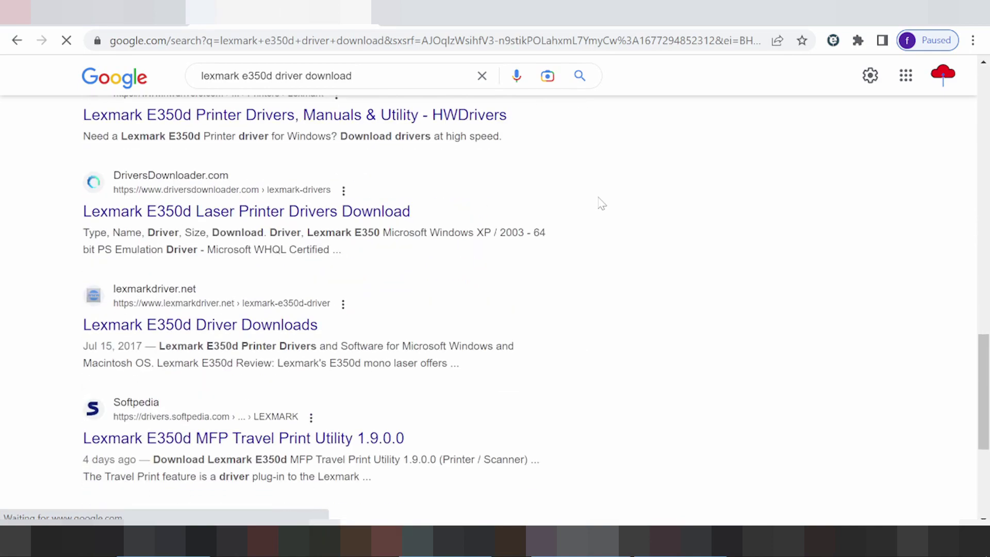
scroll(601, 203, up, 8)
scroll(601, 204, up, 10)
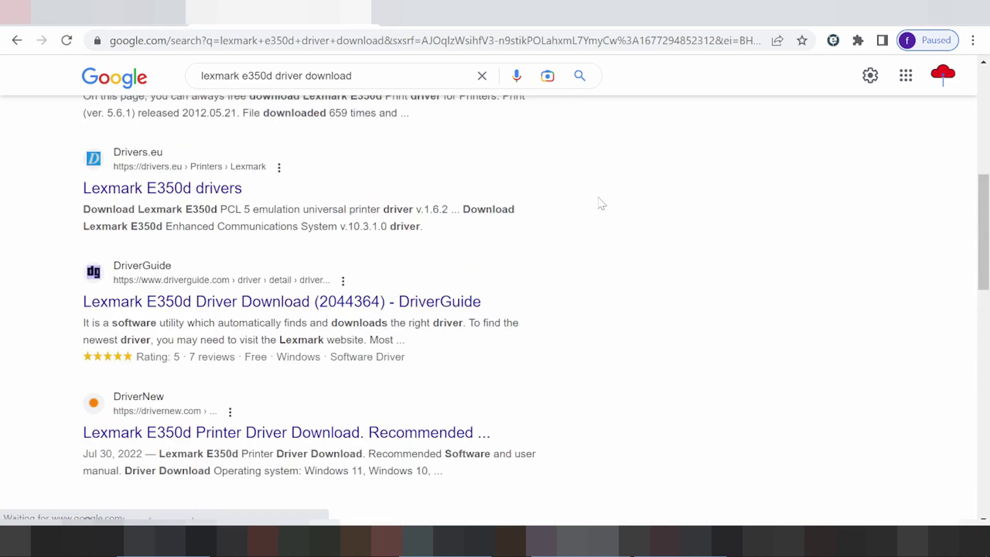
scroll(601, 204, up, 1)
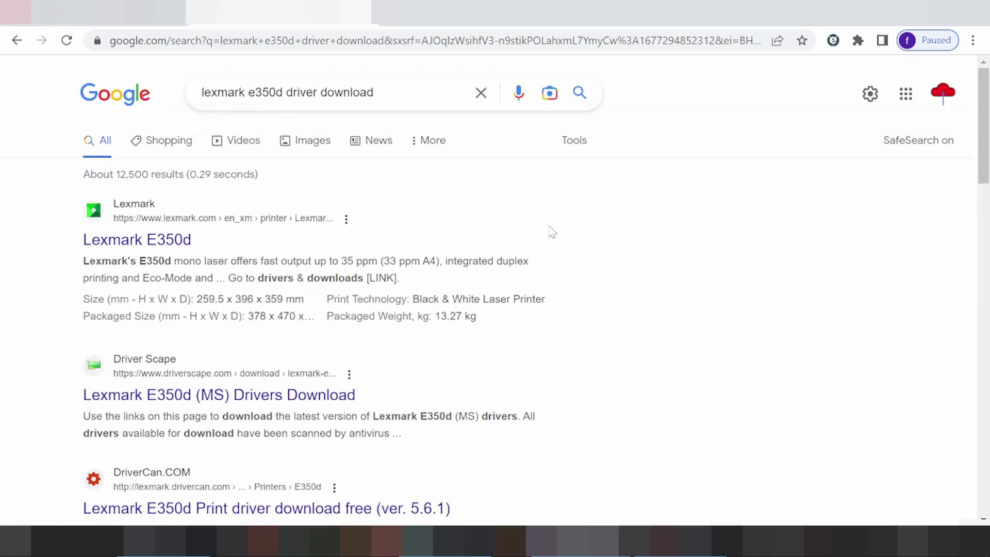
Open the official Lexmark E350d result and scroll down its product page
click(178, 239)
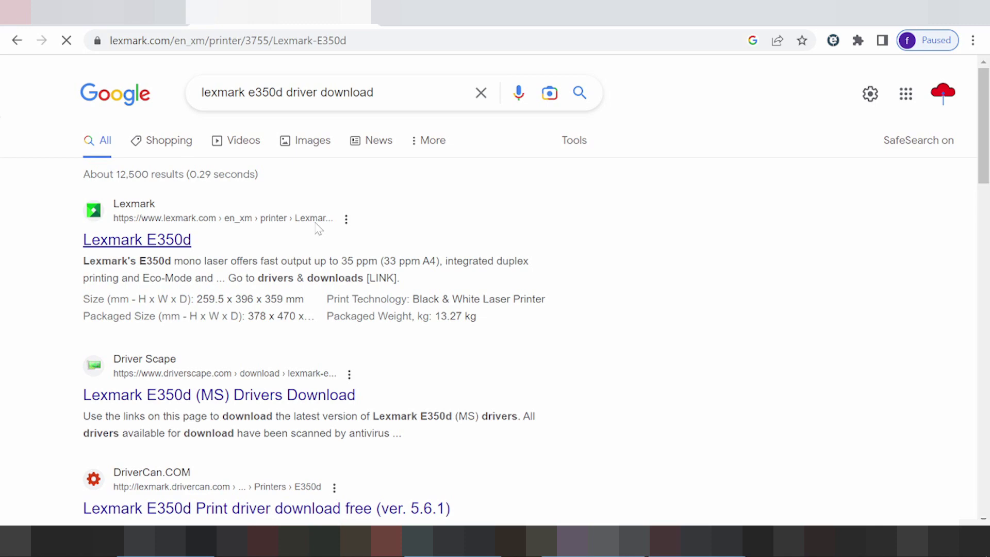
scroll(320, 231, down, 1)
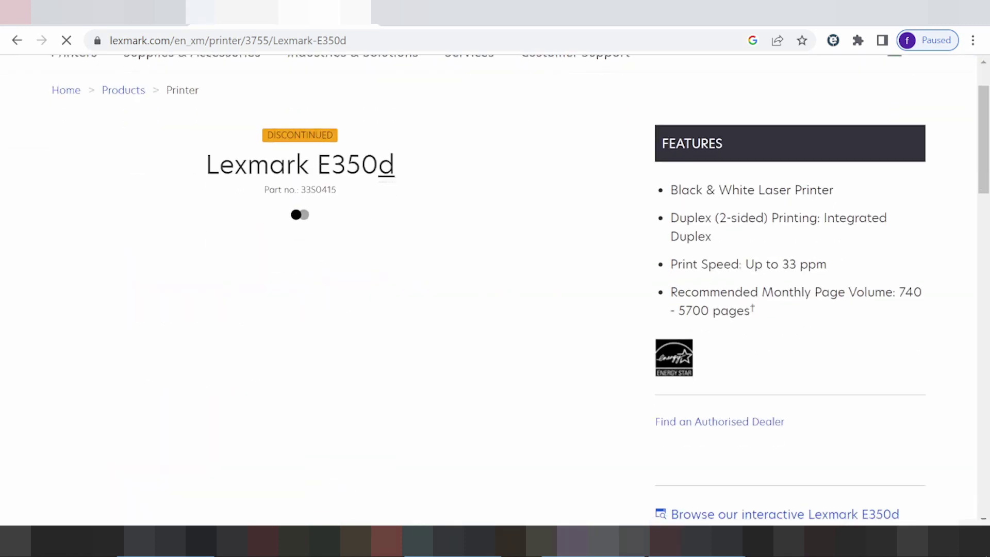
scroll(288, 211, down, 2)
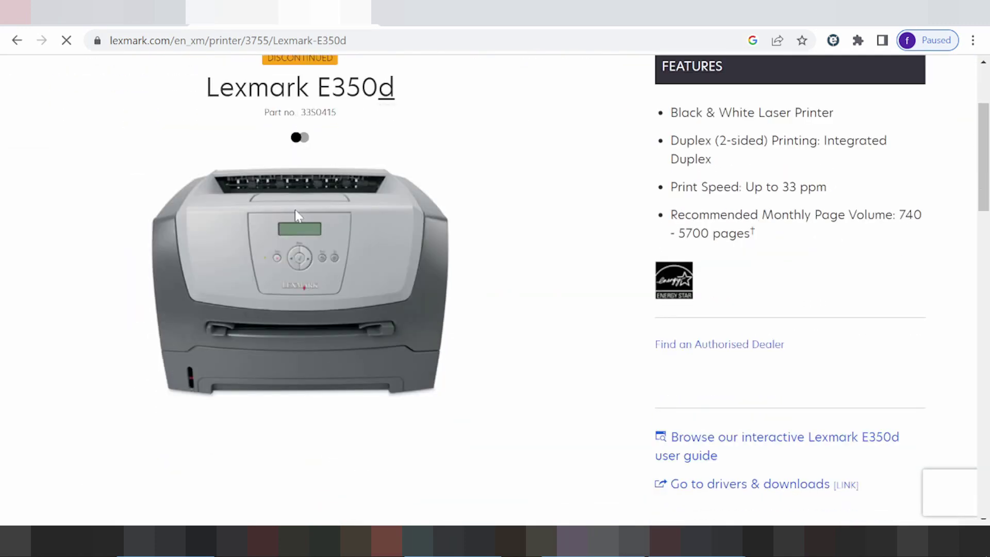
scroll(328, 204, down, 4)
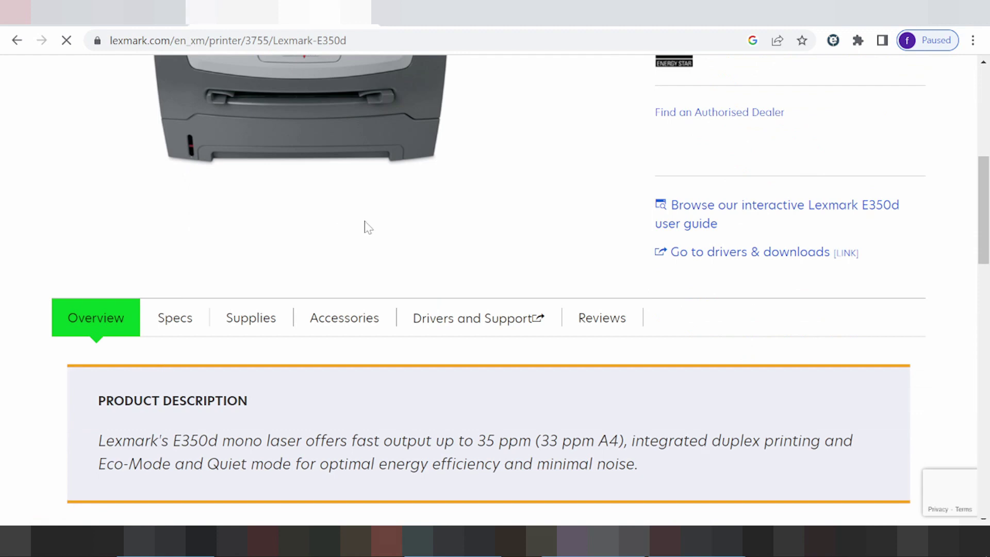
Go to the E350d Drivers and Support page on the Lexmark support site and reload it
click(454, 312)
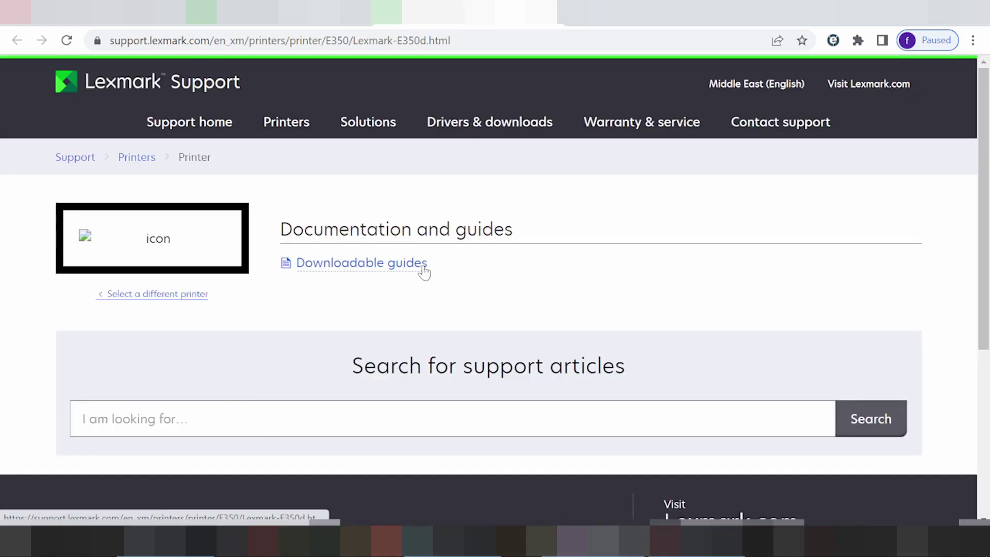
scroll(308, 334, down, 4)
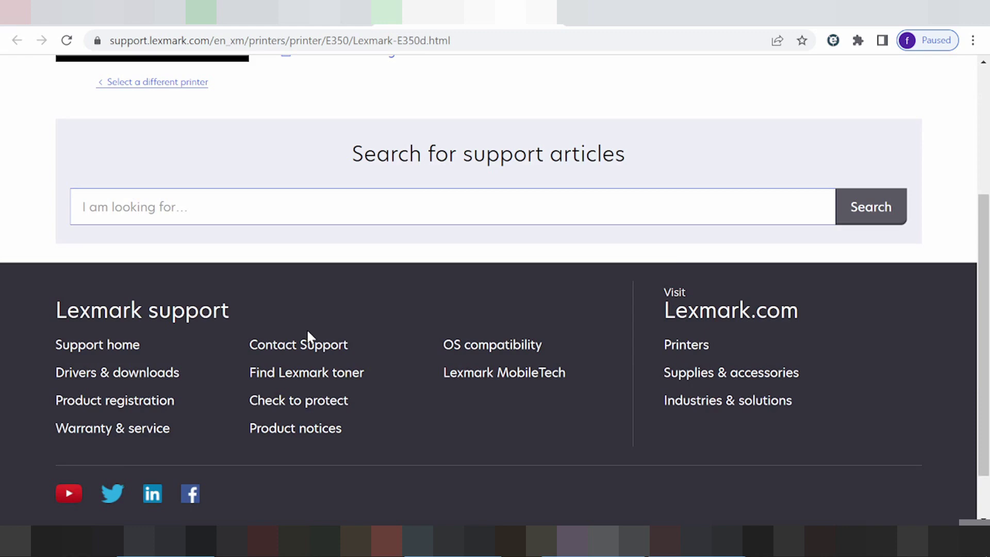
scroll(309, 338, down, 1)
scroll(310, 338, up, 5)
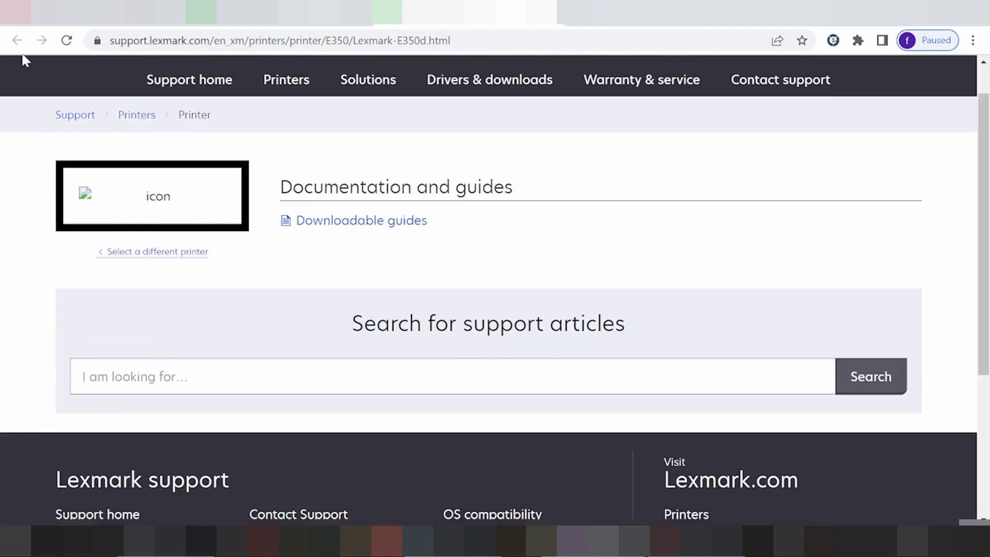
click(67, 41)
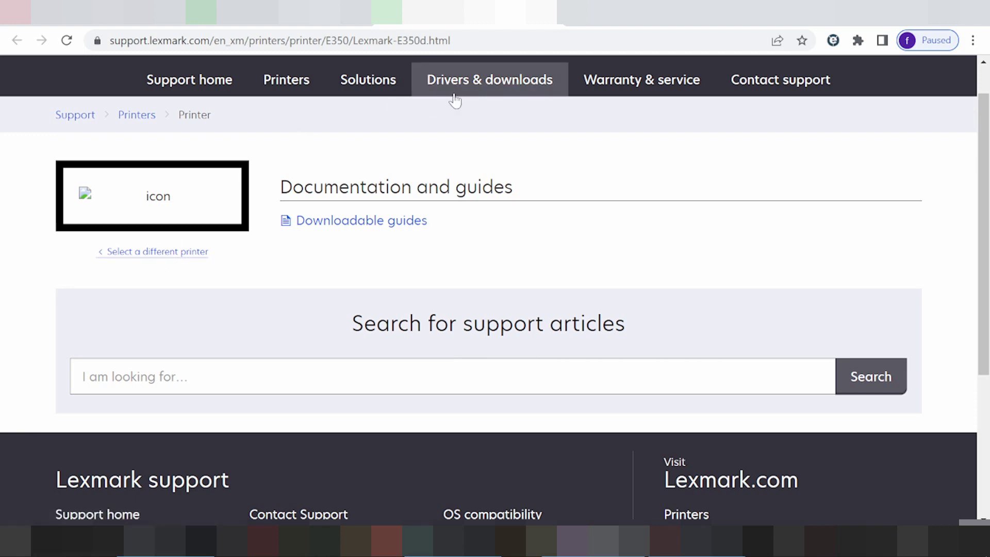
Search Drivers & downloads for the Lexmark E350d and scroll to its Windows 10 (64-bit) downloads table
click(475, 94)
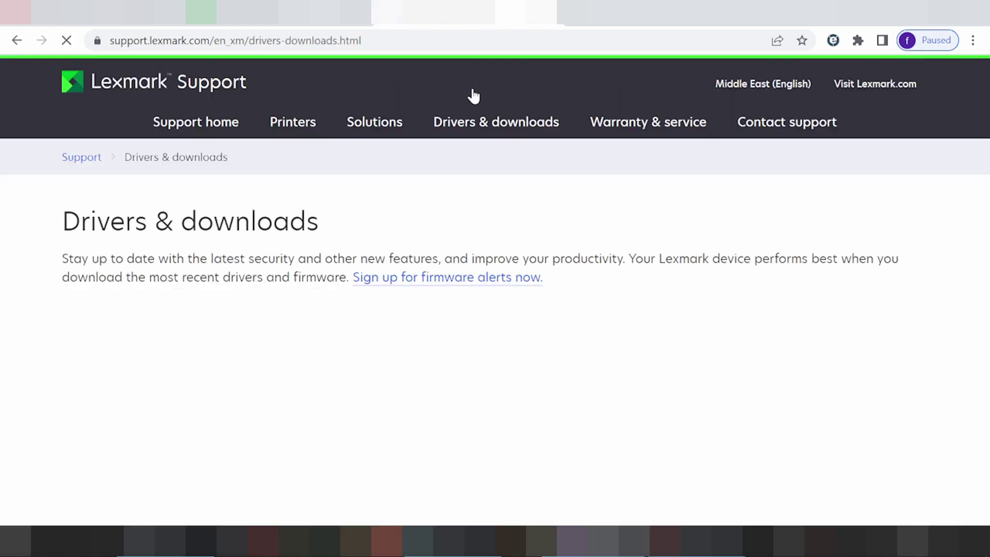
scroll(442, 414, down, 3)
scroll(442, 414, up, 3)
click(309, 302)
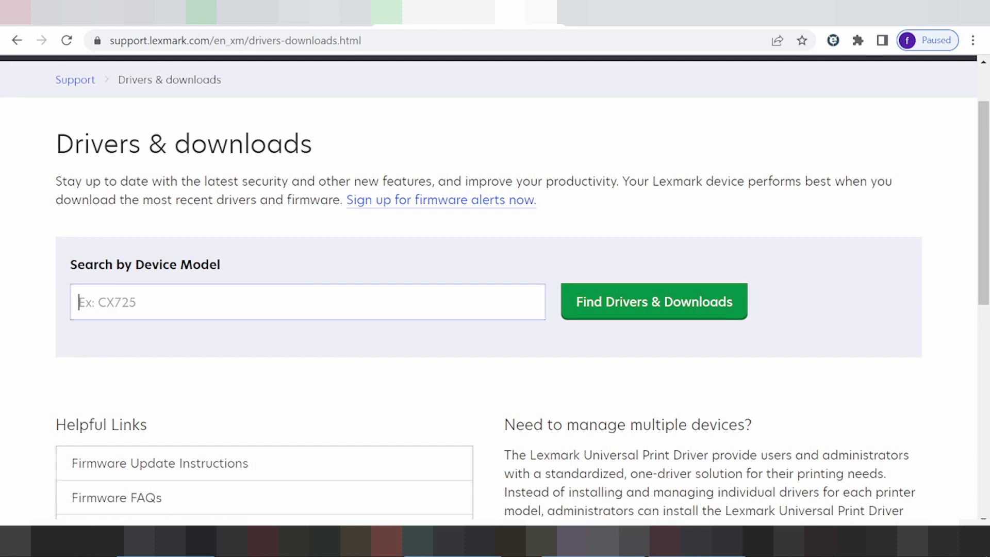
text(Lexmark E350d)
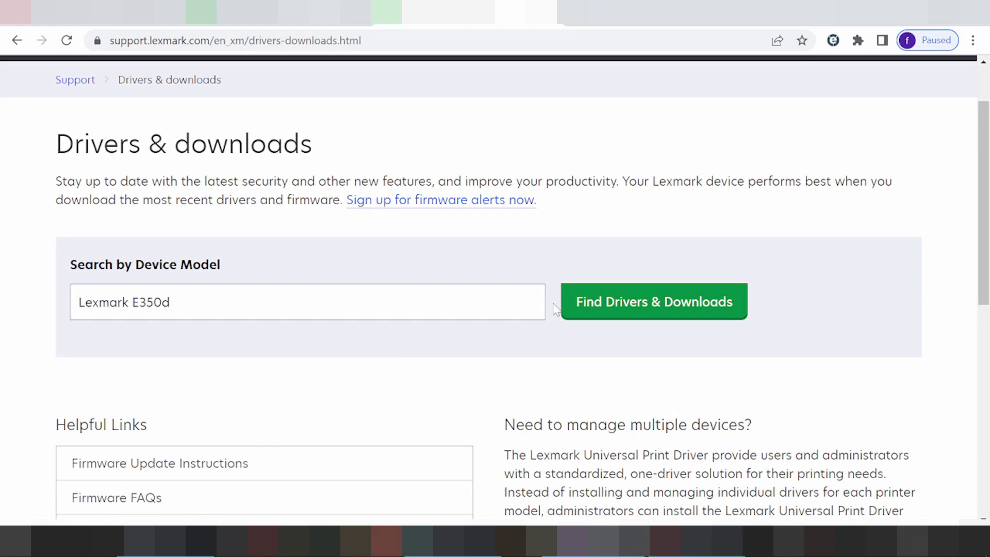
click(573, 303)
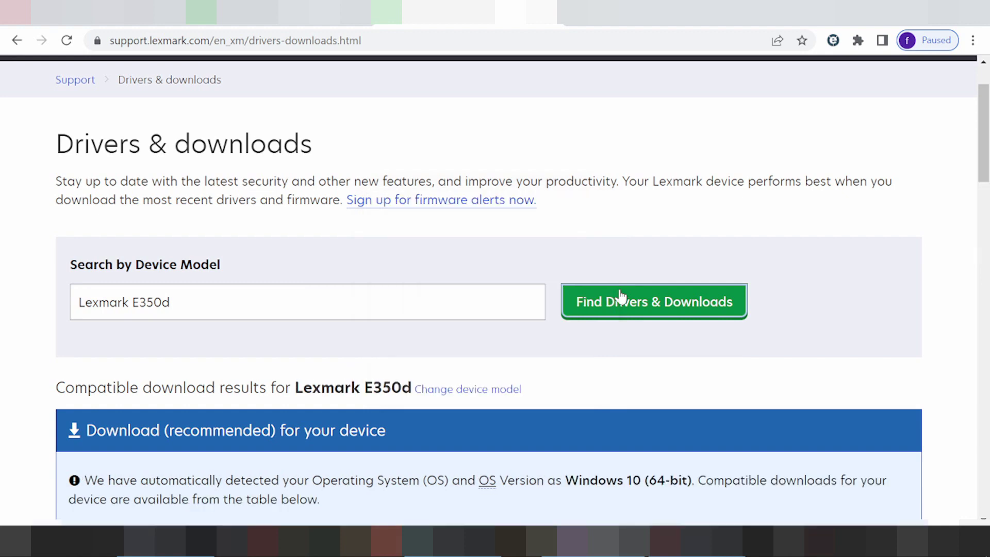
scroll(621, 293, down, 5)
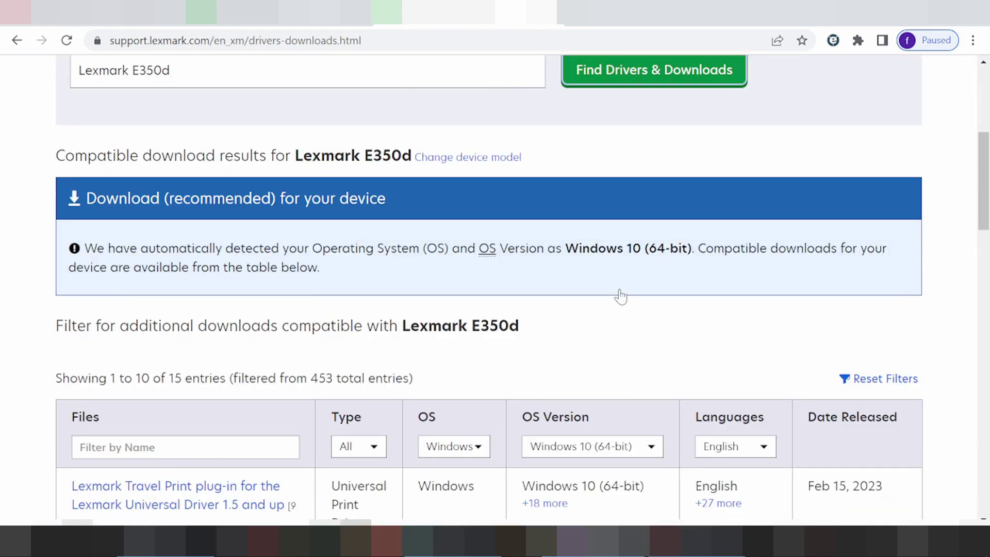
scroll(621, 297, up, 4)
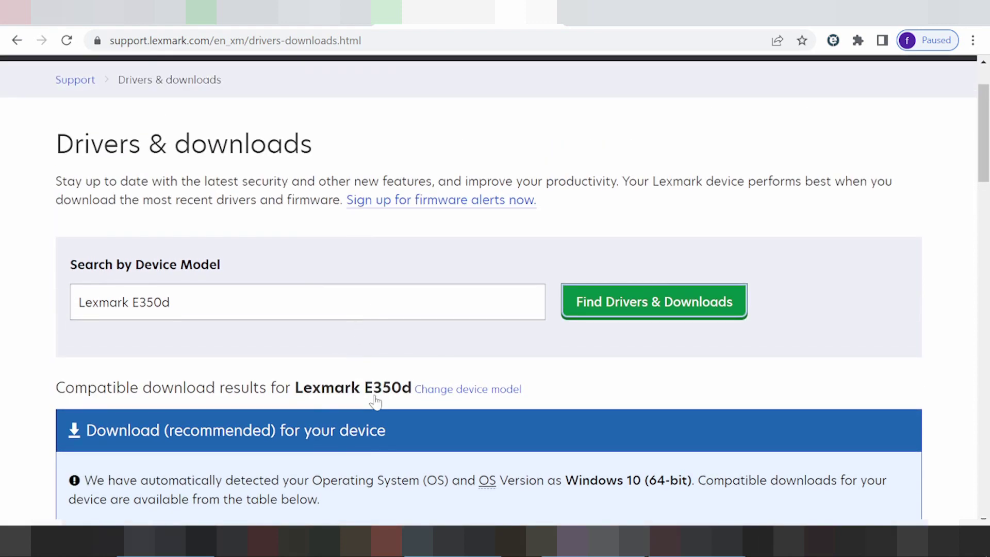
scroll(420, 384, down, 4)
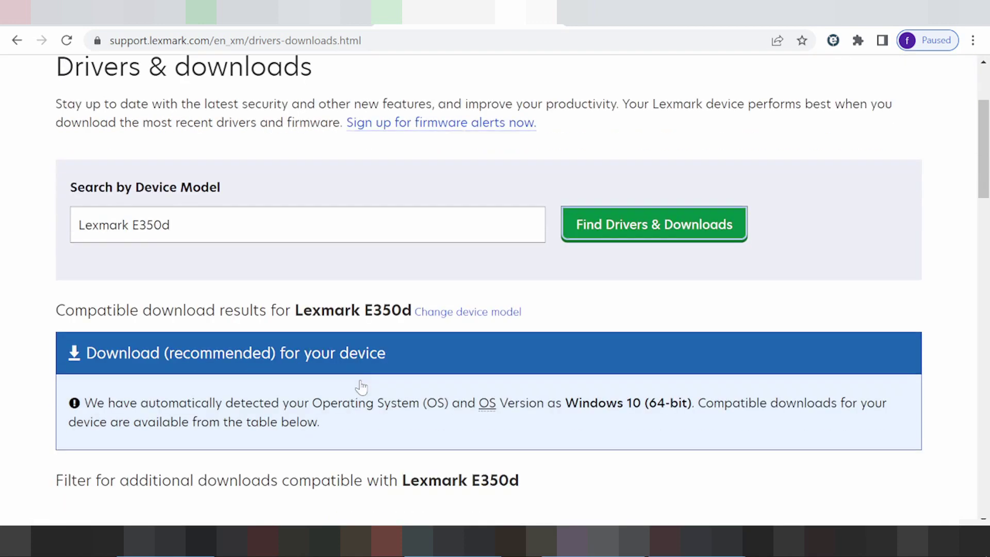
scroll(495, 321, down, 3)
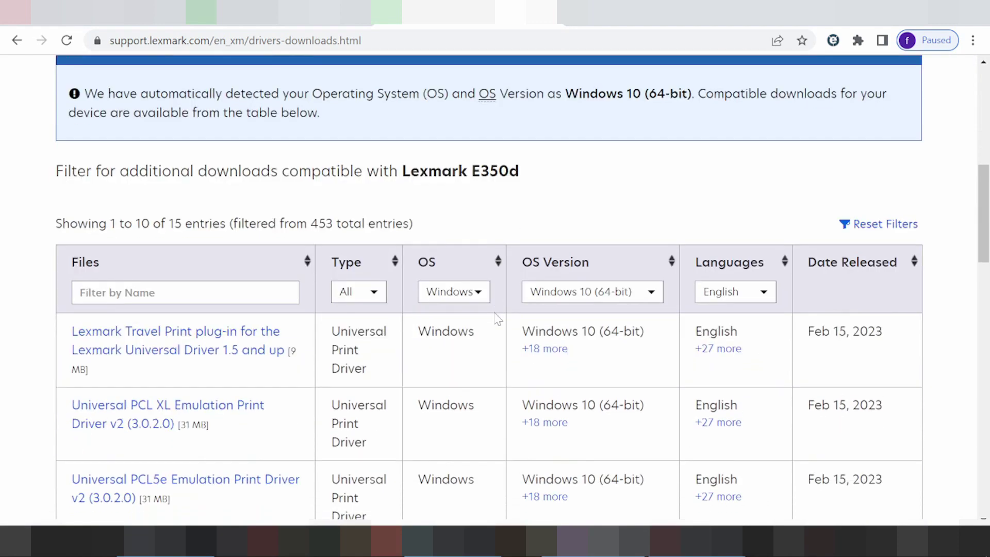
scroll(488, 271, down, 1)
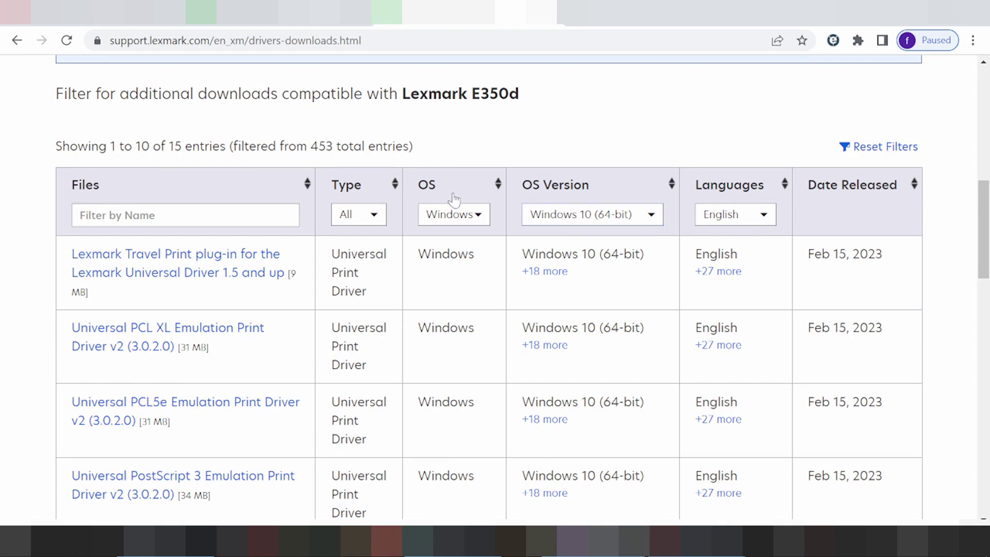
Filter the E350d downloads to Linux/Unix with OS version Fedora 17, after briefly selecting macOS
click(460, 215)
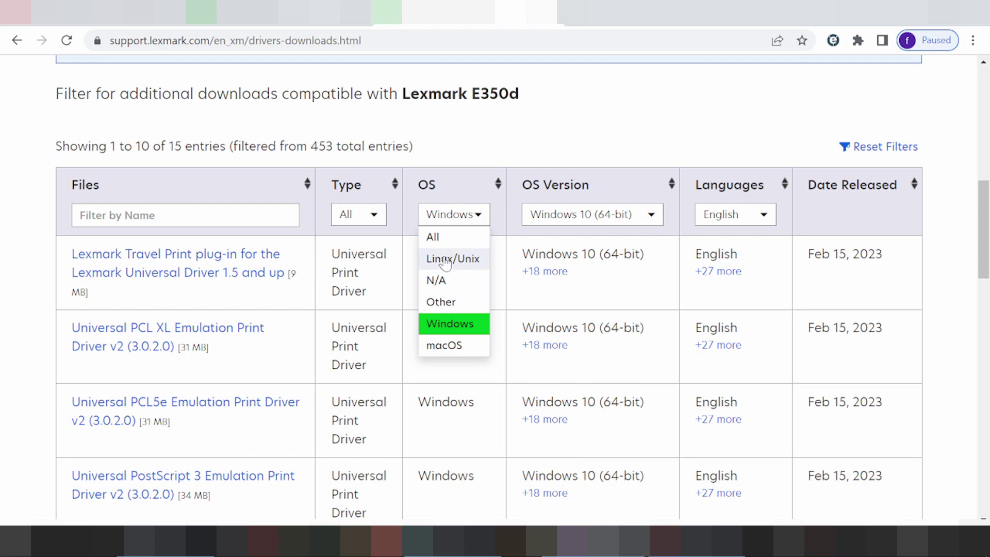
click(459, 352)
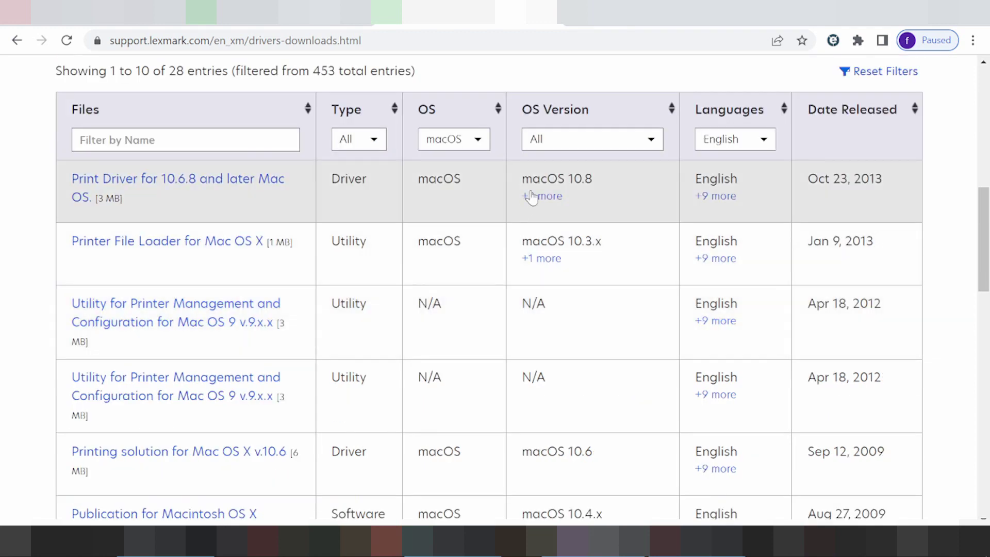
click(538, 143)
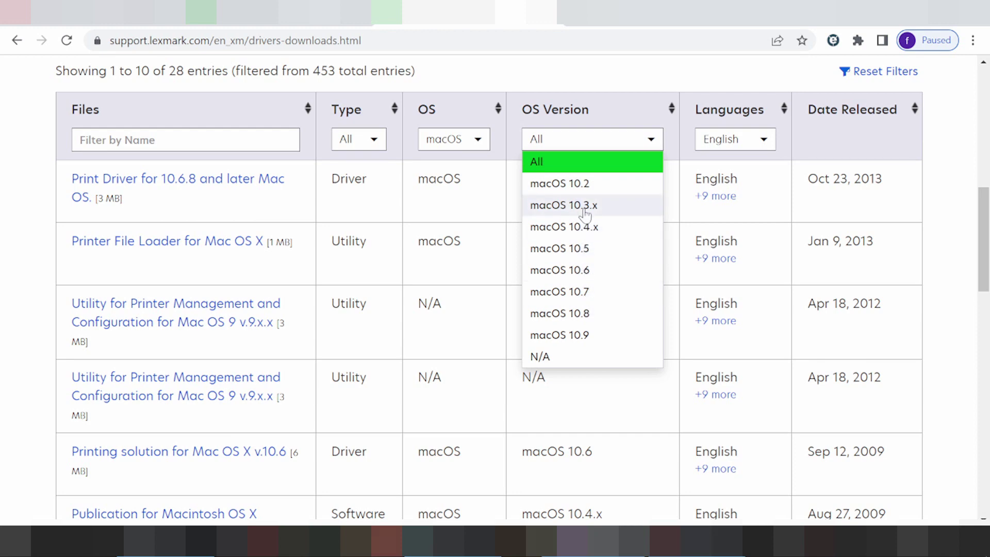
click(450, 150)
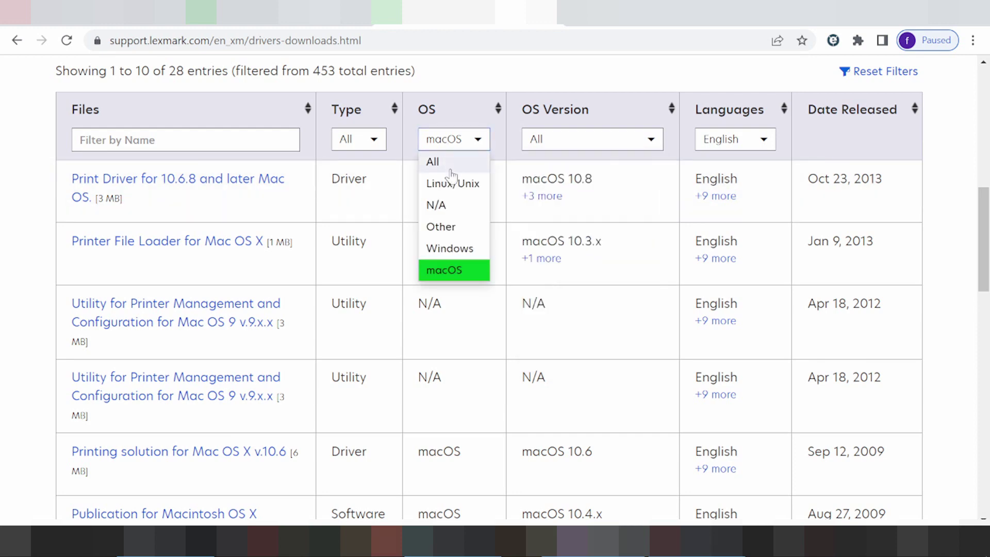
click(448, 184)
click(551, 147)
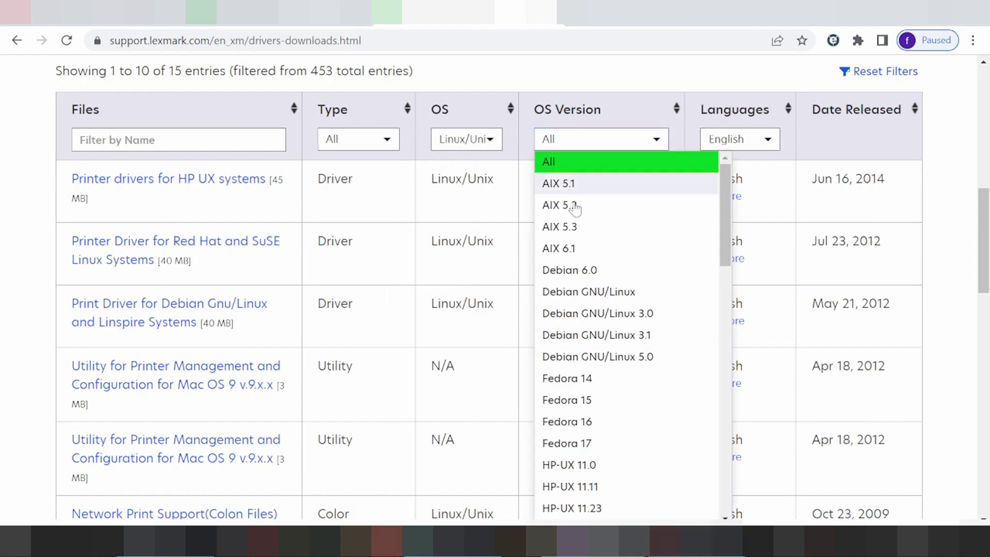
scroll(593, 291, down, 2)
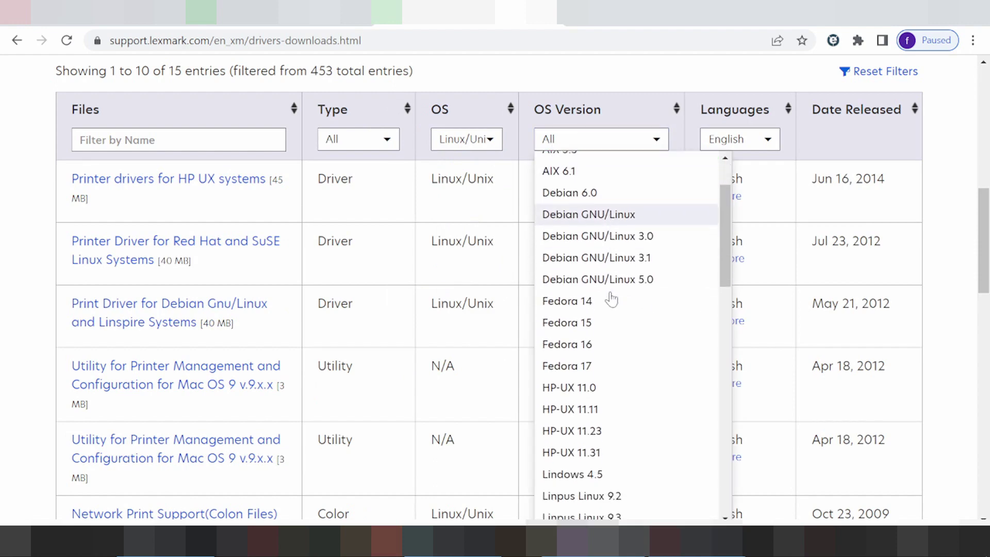
click(609, 367)
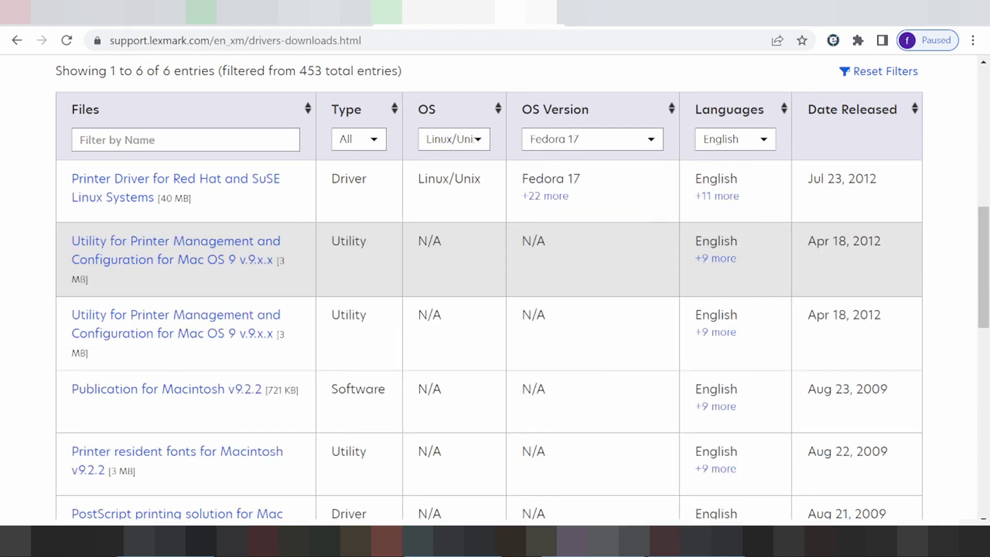
Open the Red Hat and SuSE Linux driver download, then cancel its download confirmation
scroll(884, 311, down, 3)
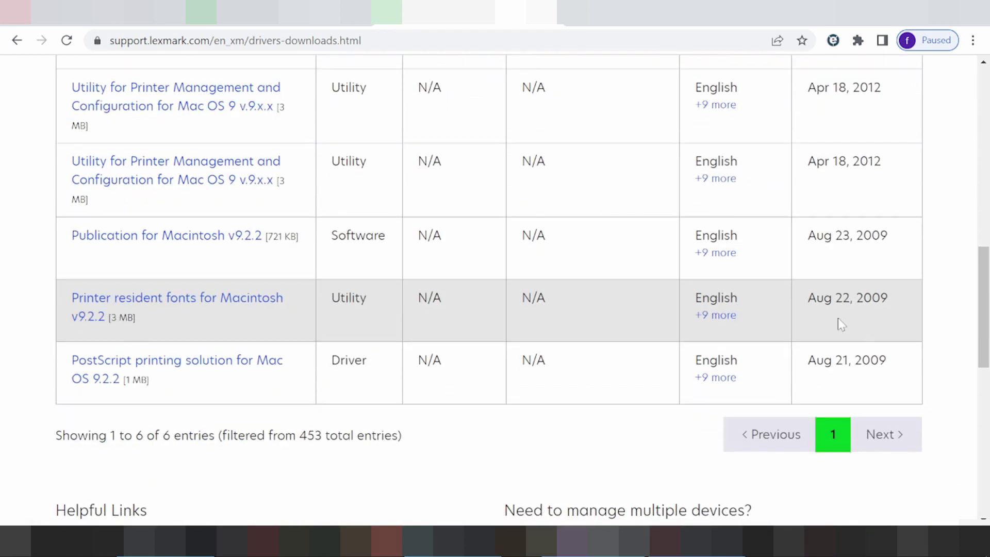
scroll(846, 328, up, 4)
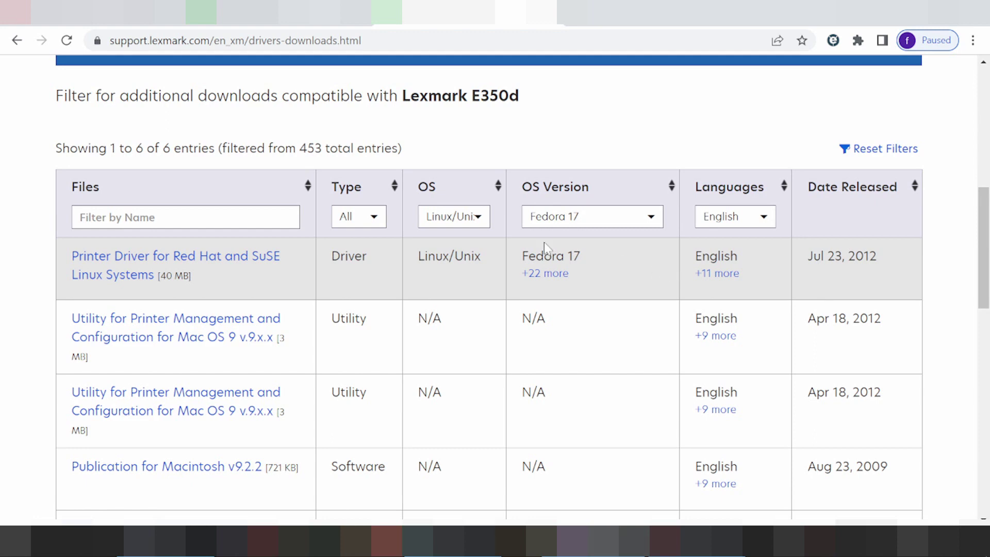
click(230, 264)
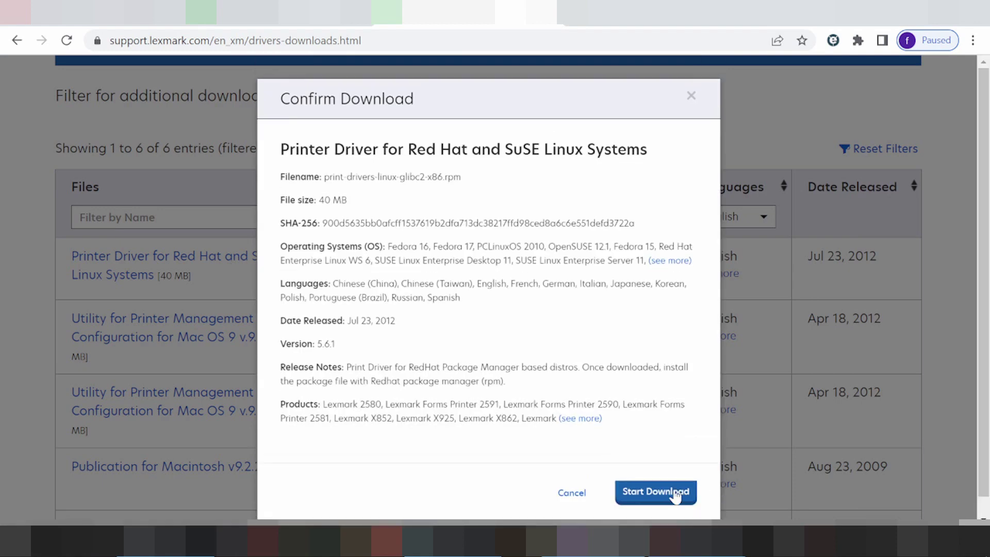
click(575, 492)
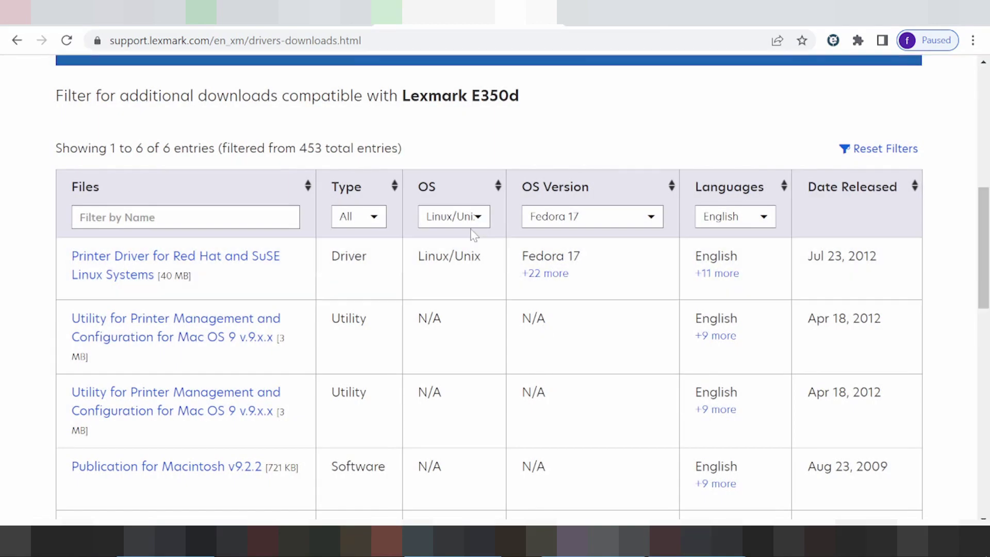
Filter the E350d downloads to Windows and choose Windows 11 (64-bit) as the OS version
click(467, 218)
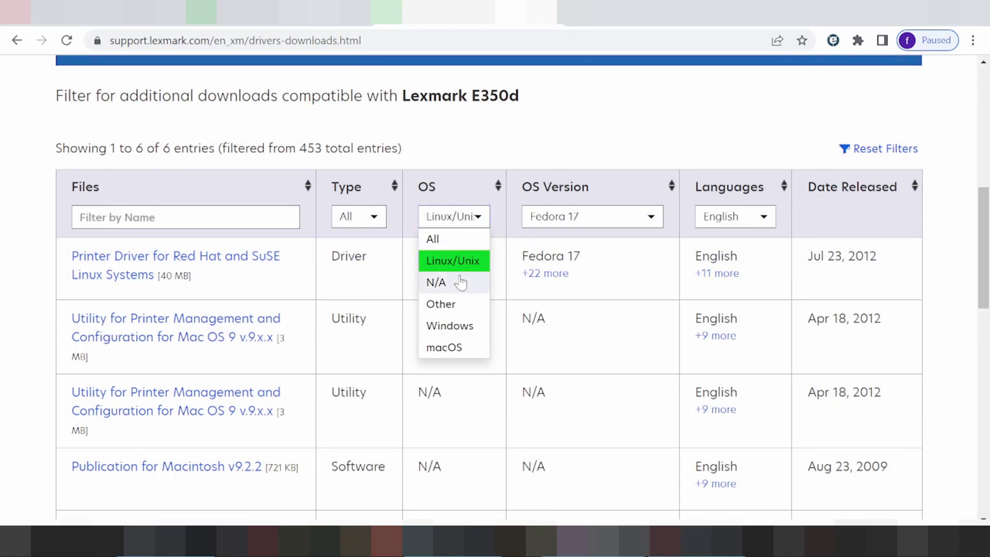
click(451, 330)
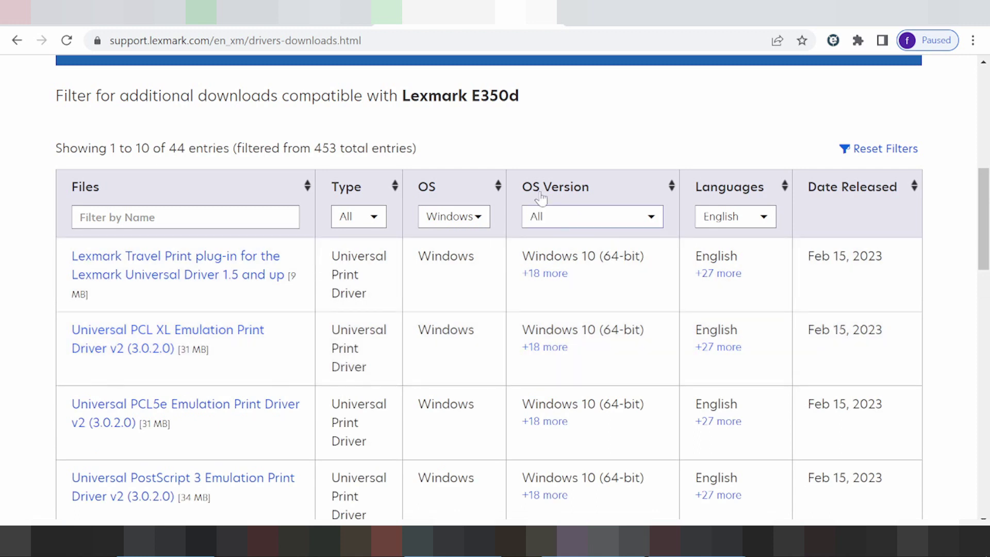
click(544, 221)
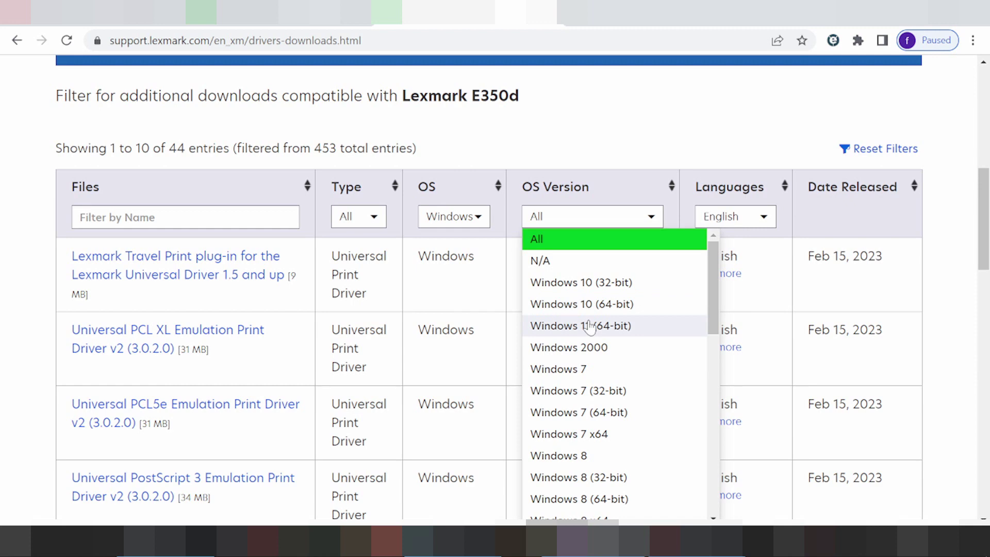
scroll(593, 336, down, 2)
scroll(594, 340, down, 2)
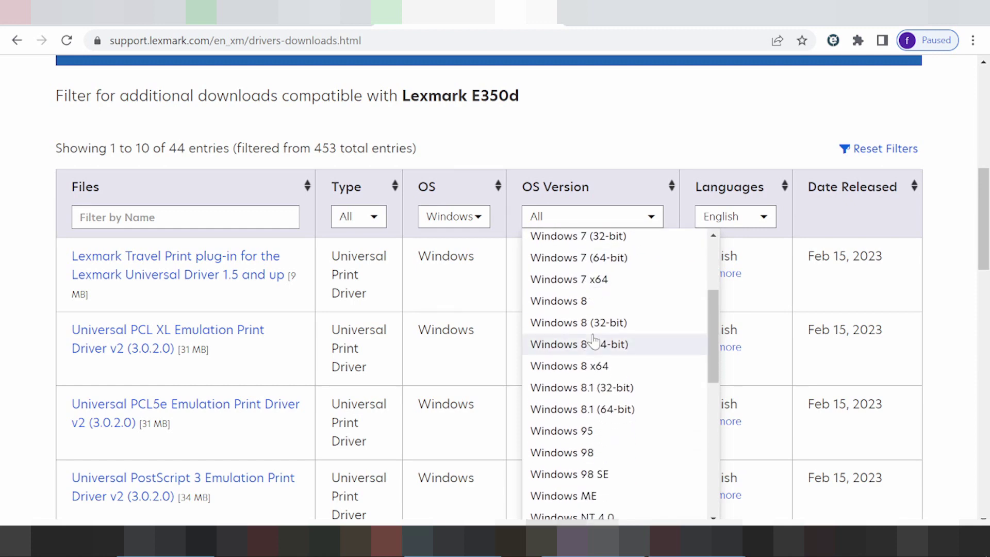
scroll(592, 335, down, 3)
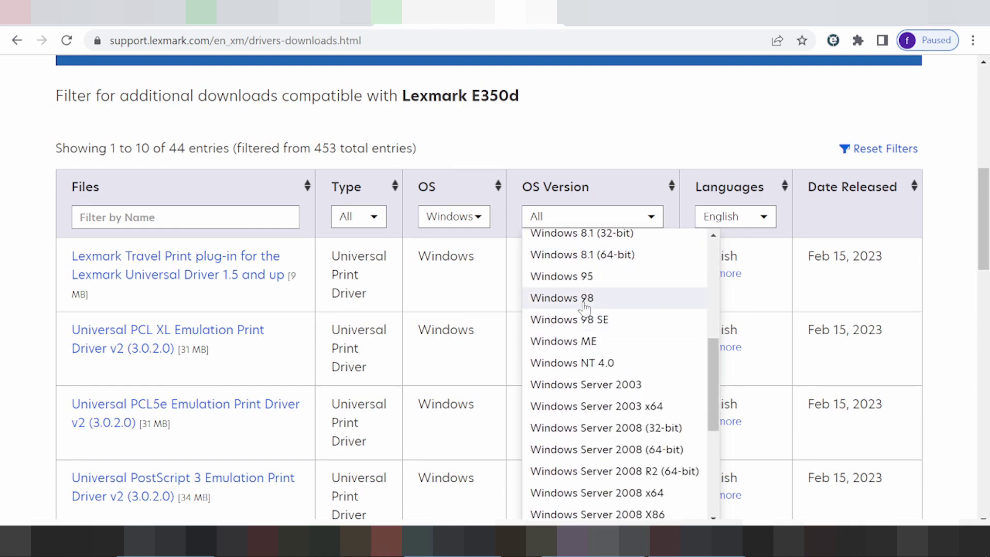
scroll(639, 317, down, 3)
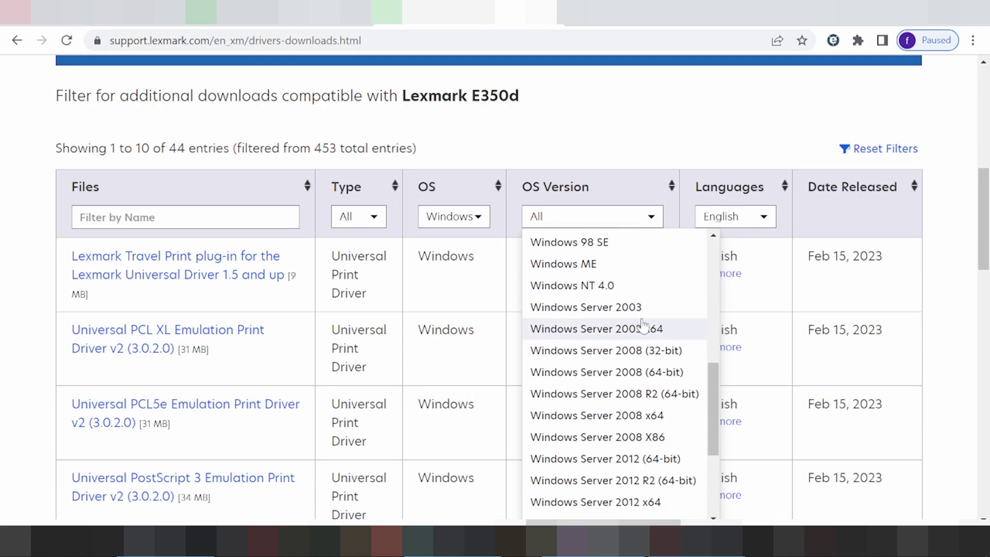
scroll(642, 325, up, 8)
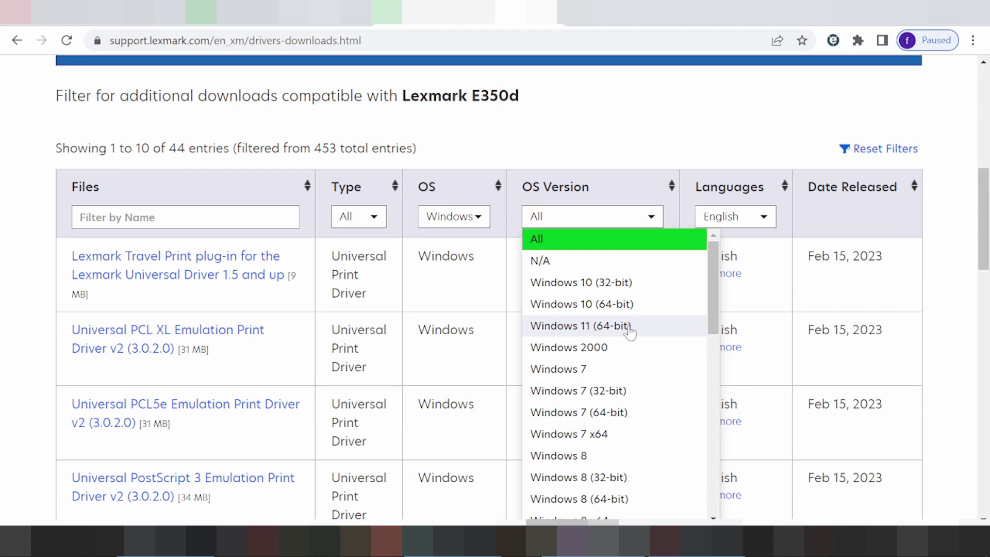
click(603, 331)
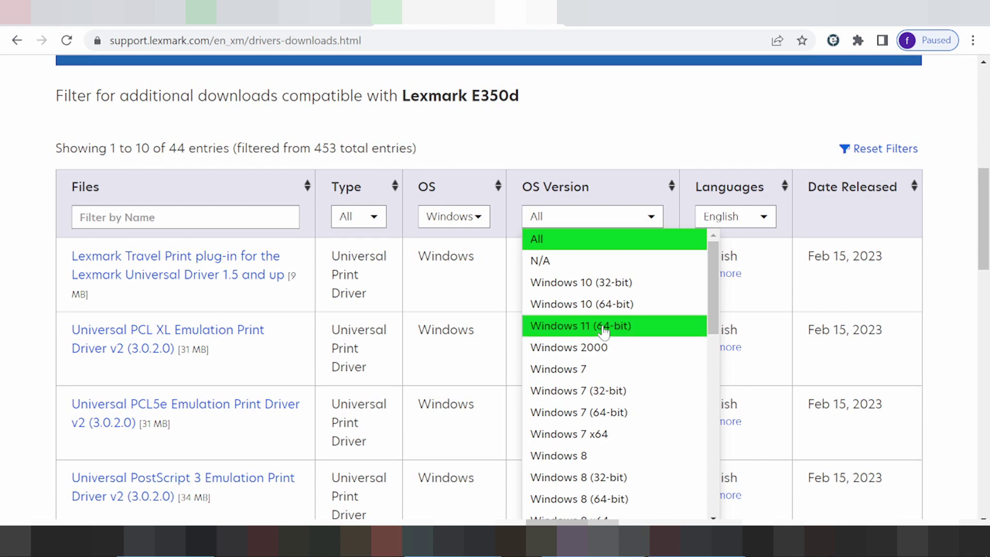
click(603, 331)
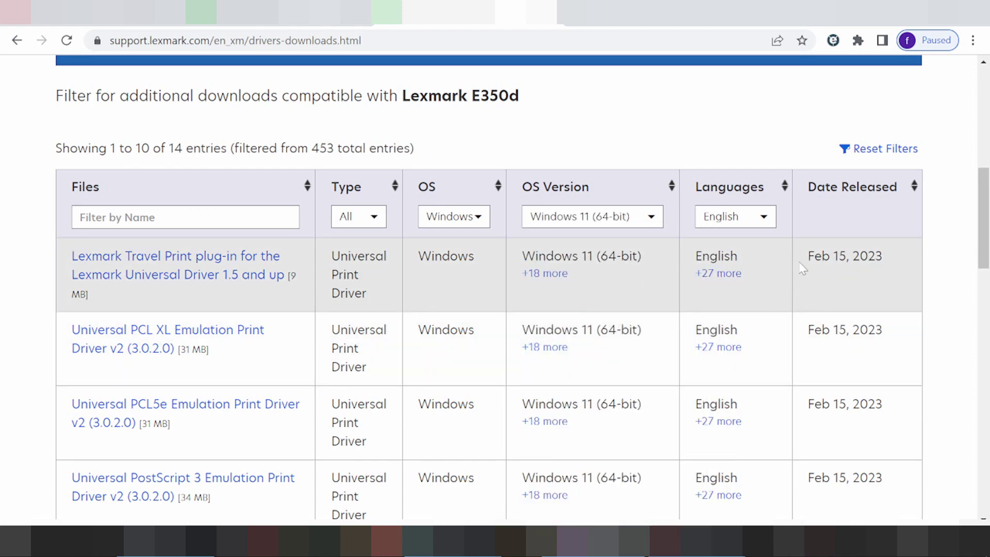
drag(802, 256, 880, 267)
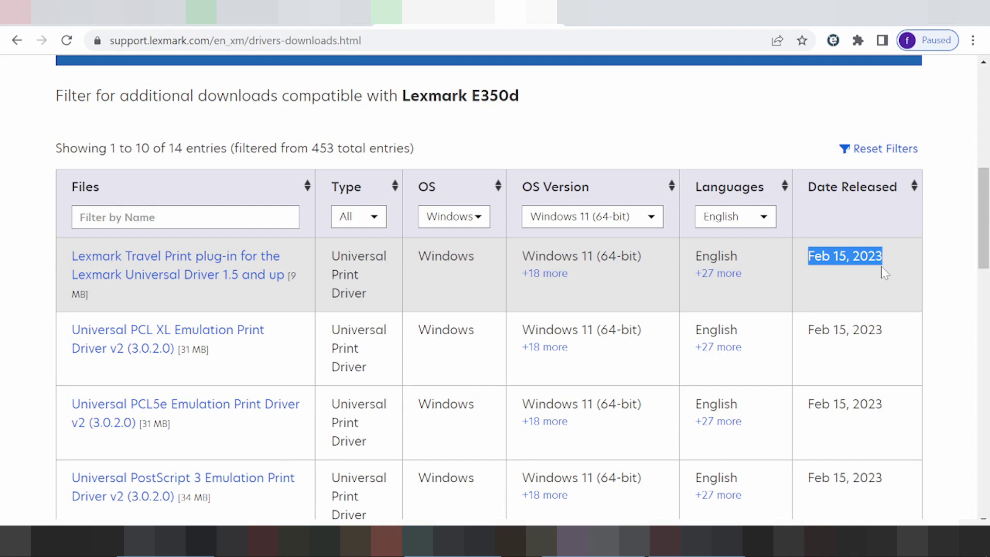
scroll(881, 268, down, 1)
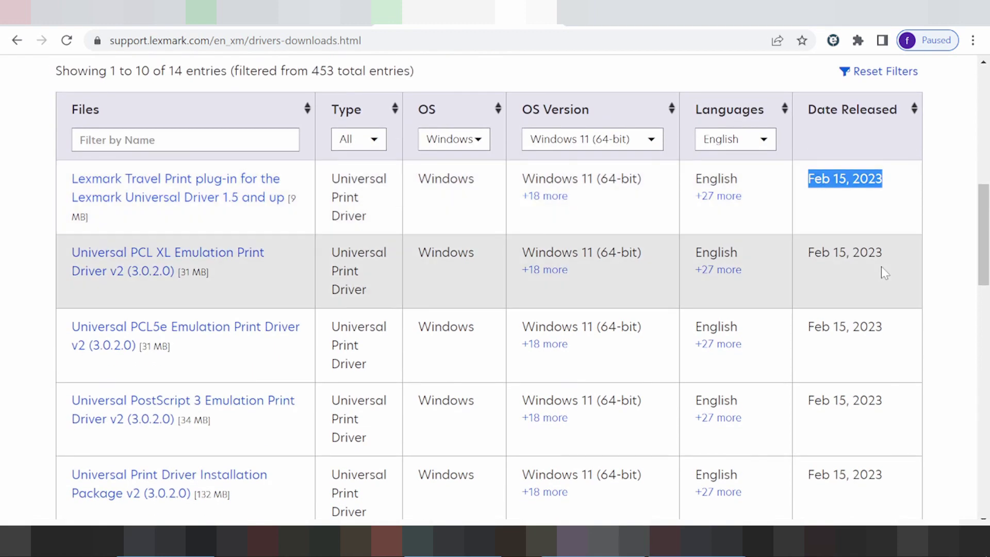
scroll(882, 267, down, 1)
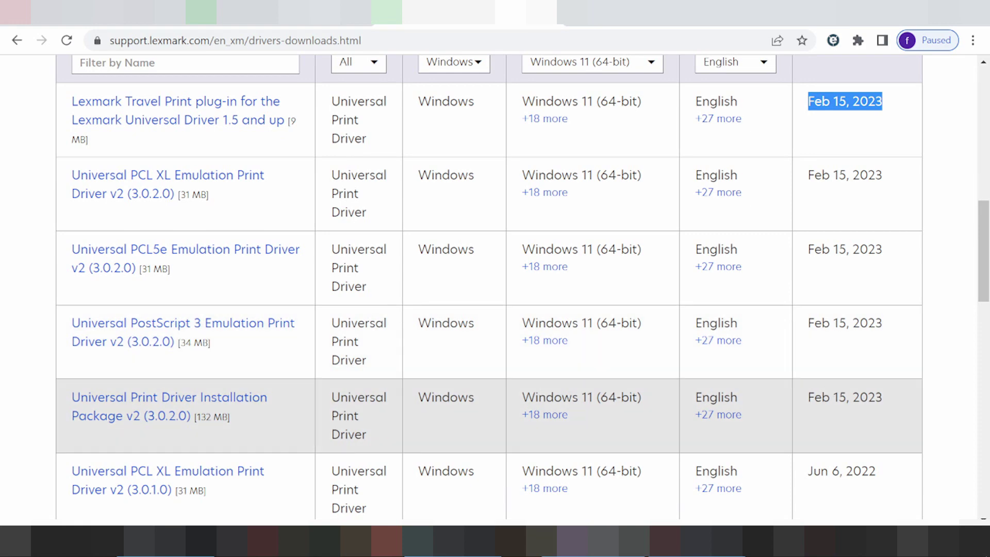
drag(815, 397, 875, 398)
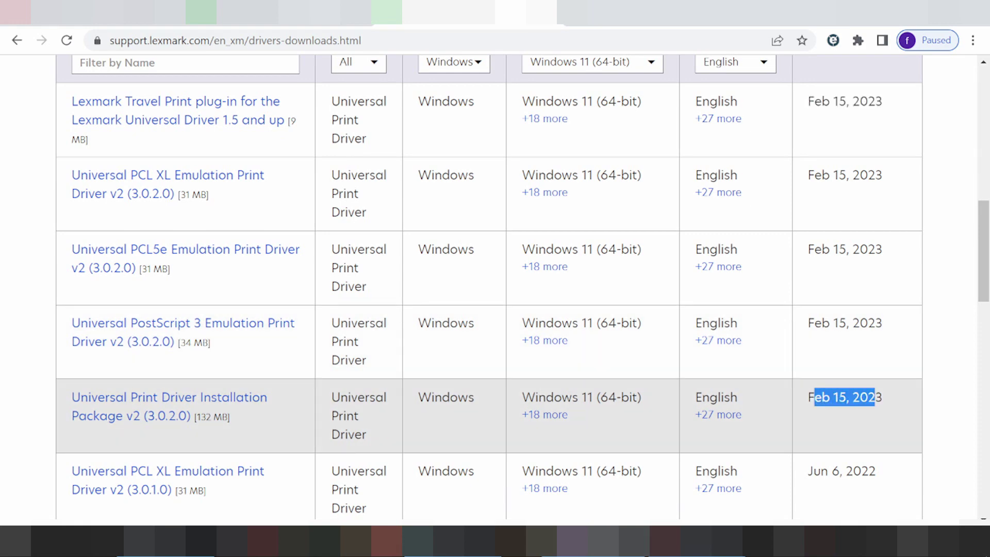
drag(689, 397, 742, 416)
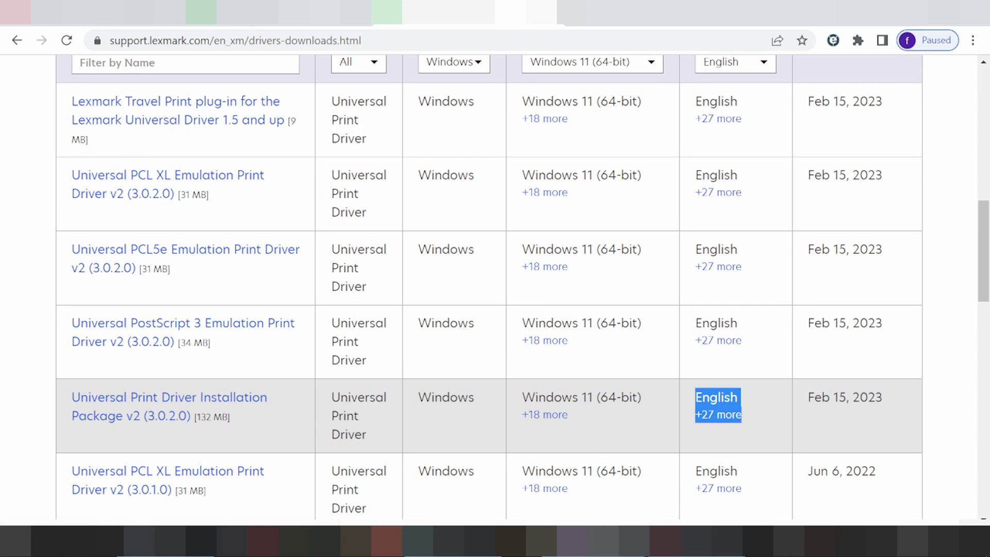
mouse_move(522, 397)
mouse_down()
mouse_move(605, 382)
mouse_move(516, 395)
mouse_up()
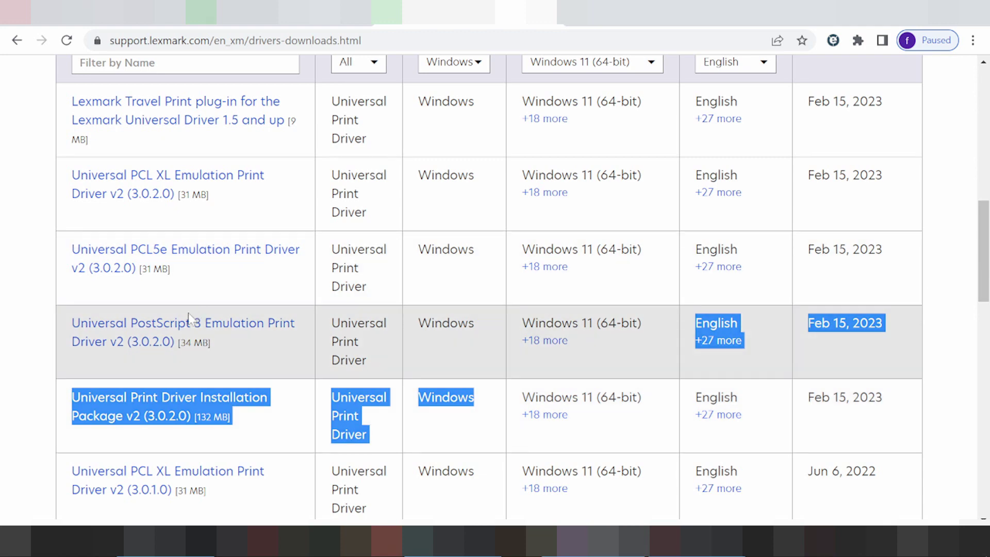
click(292, 410)
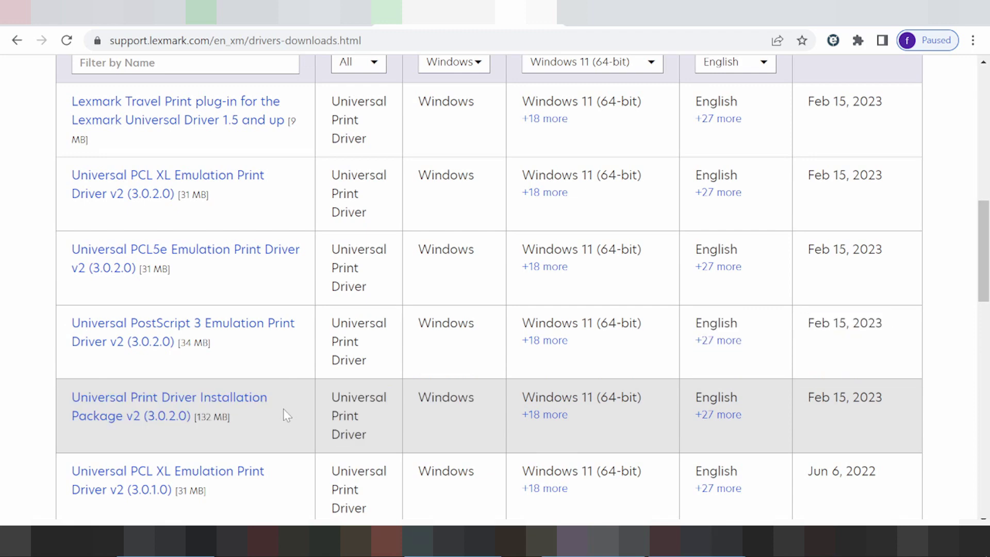
Download the Universal Print Driver Installation Package v2 (3.0.2.0) and check its progress from the E350d page
click(237, 403)
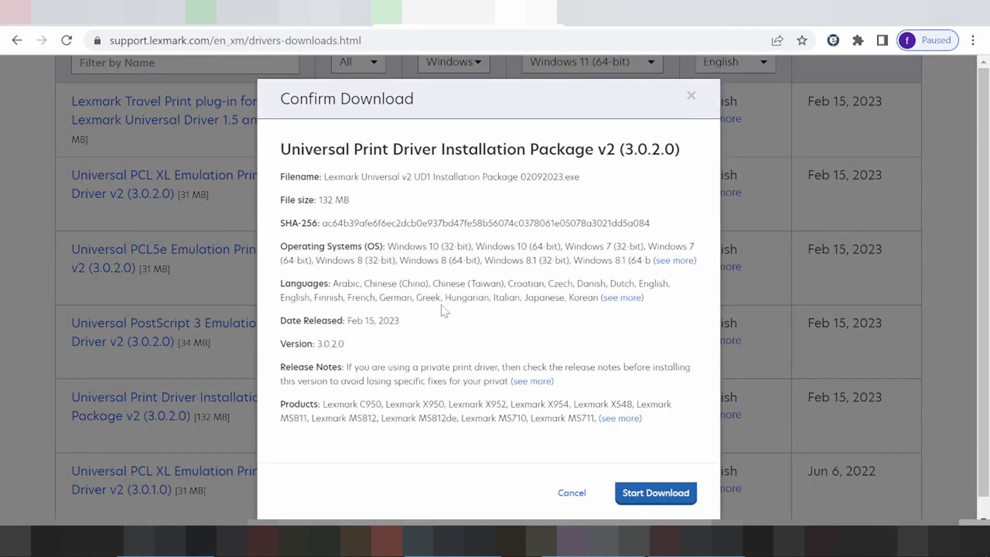
click(654, 473)
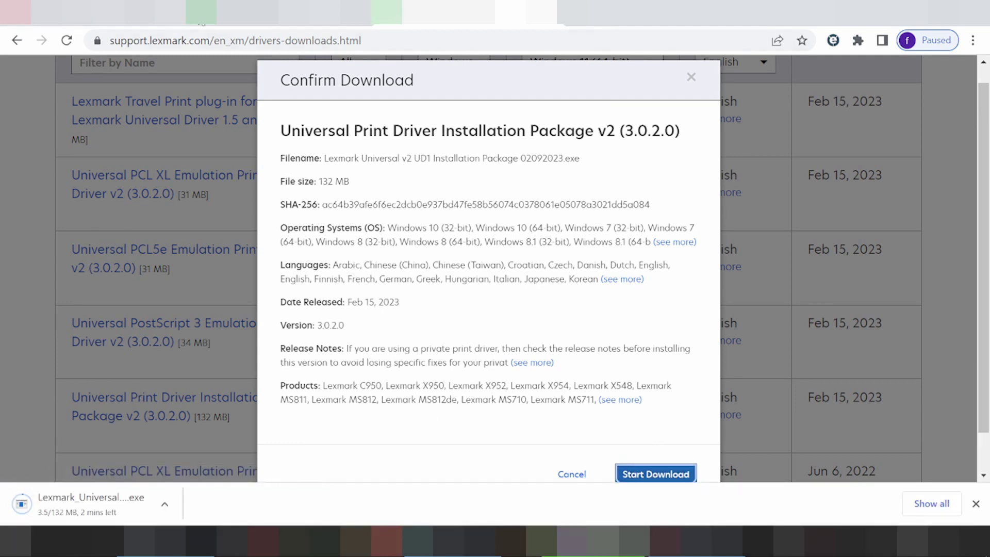
click(196, 14)
scroll(138, 107, up, 5)
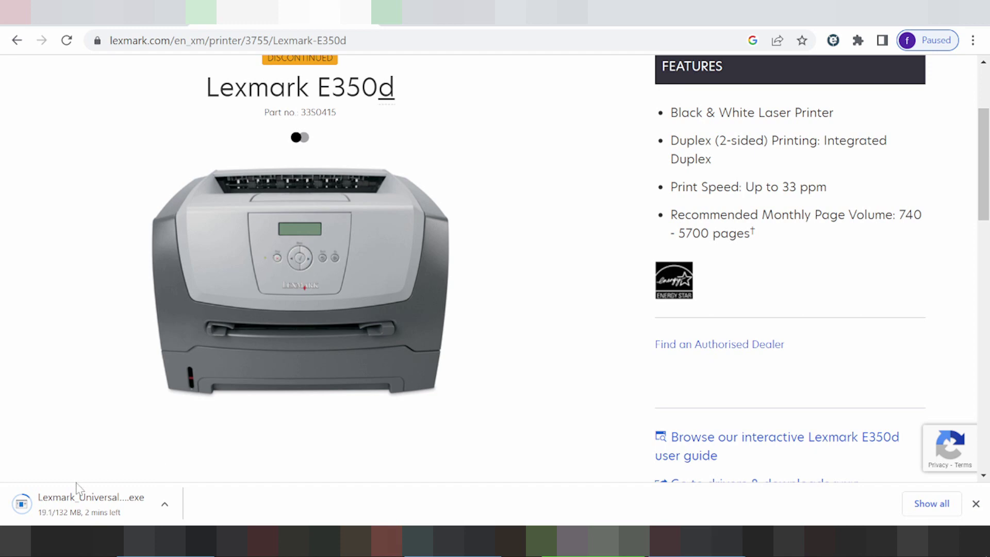
click(164, 503)
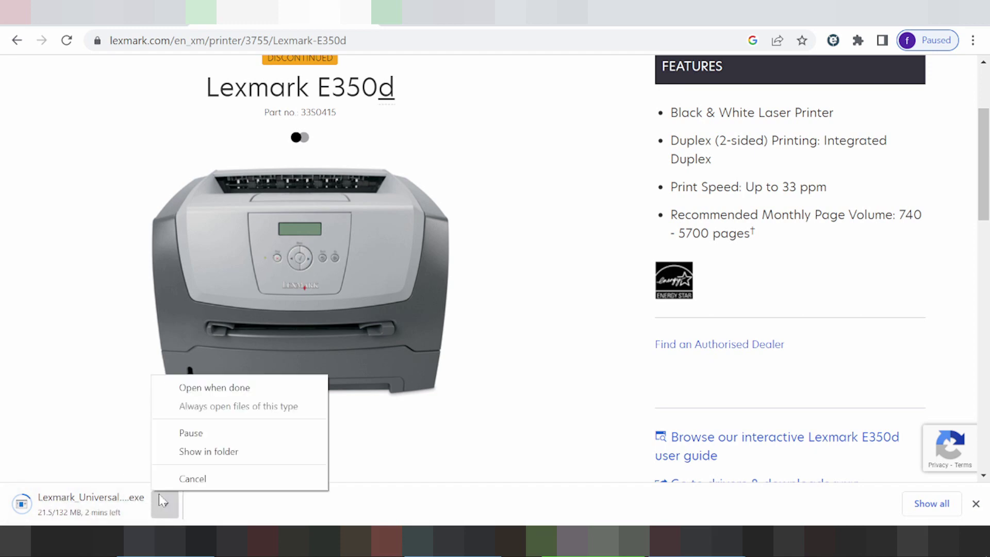
click(113, 383)
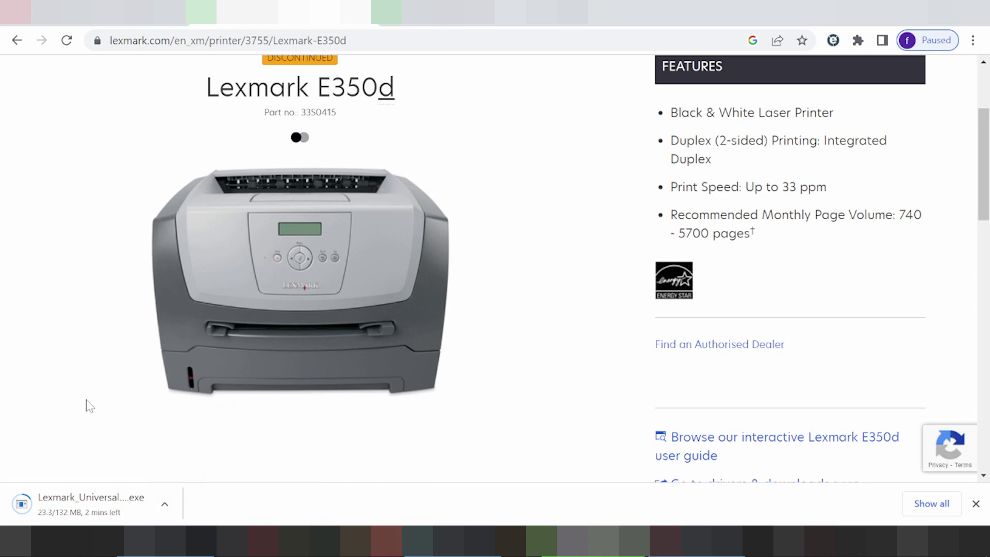